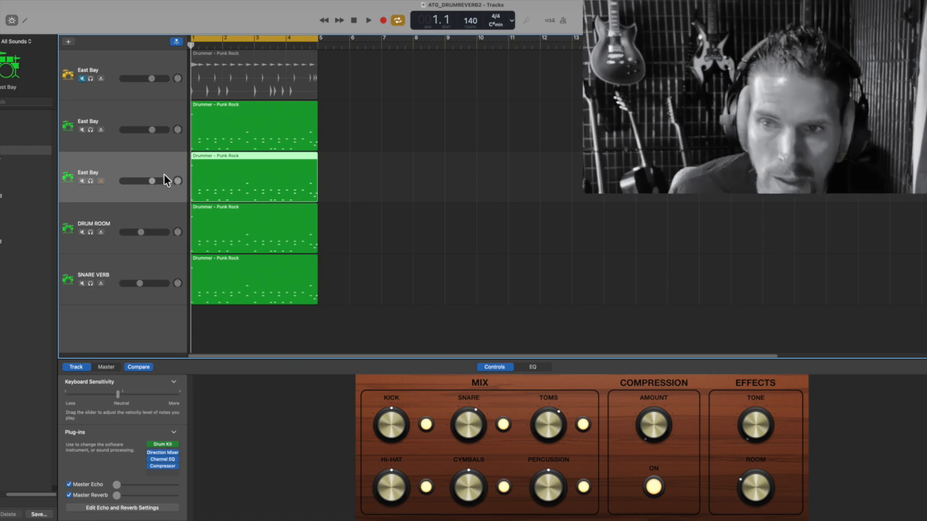
Rename the second green East Bay track as PCOM and switch off the cymbals and hi-hat in its kit
right_click(90, 171)
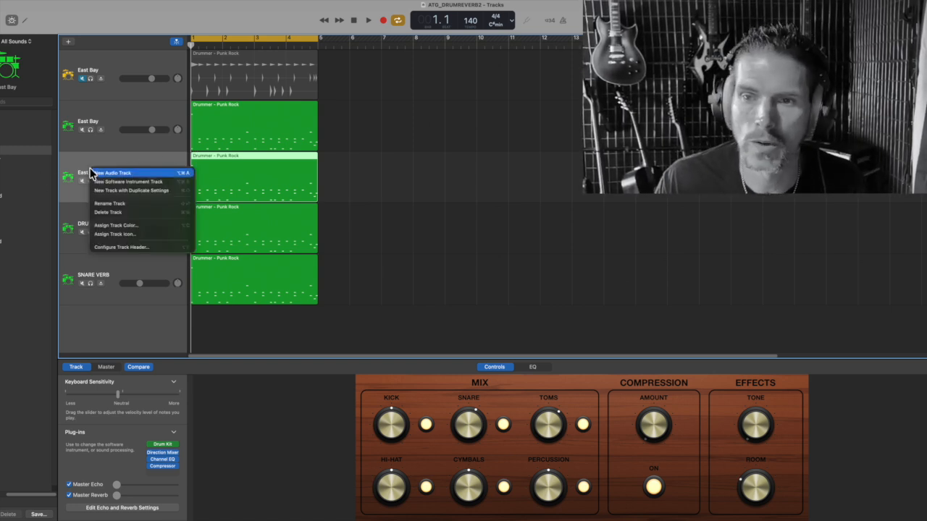
click(120, 205)
key(BackSpace)
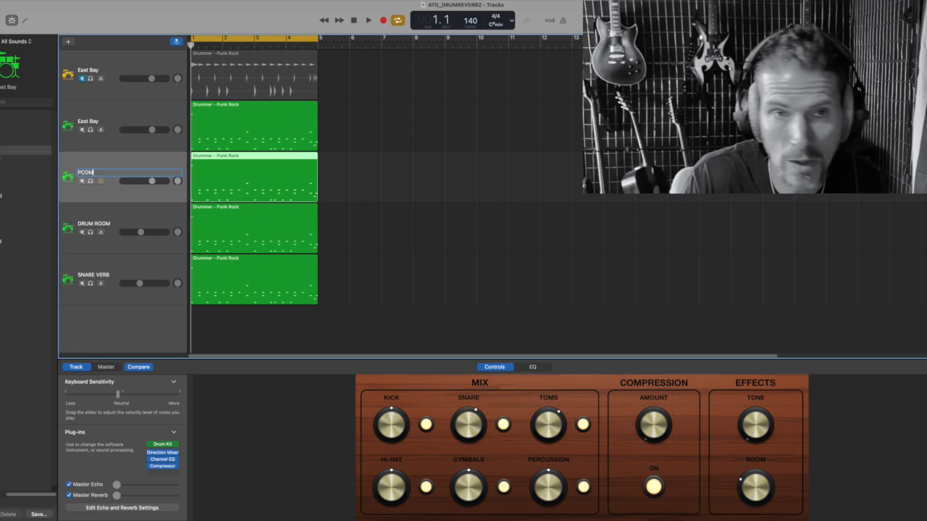
key(Return)
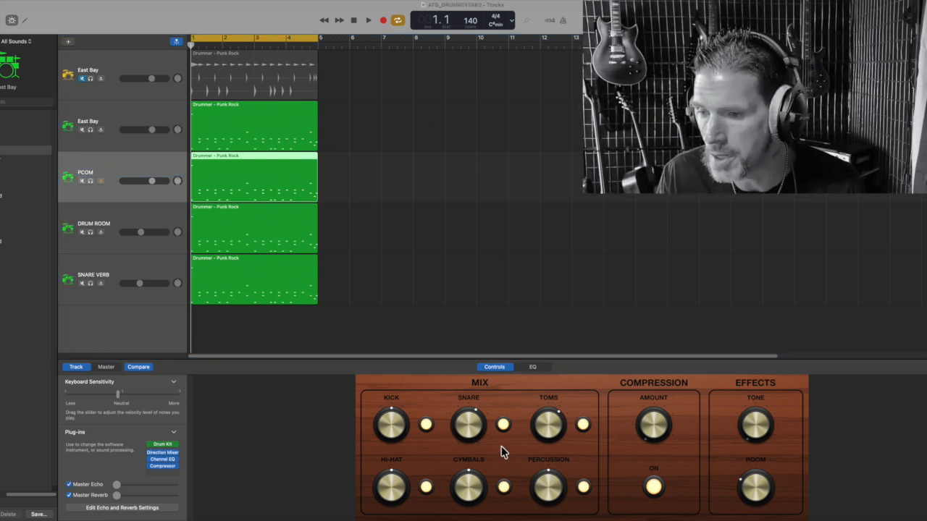
click(501, 490)
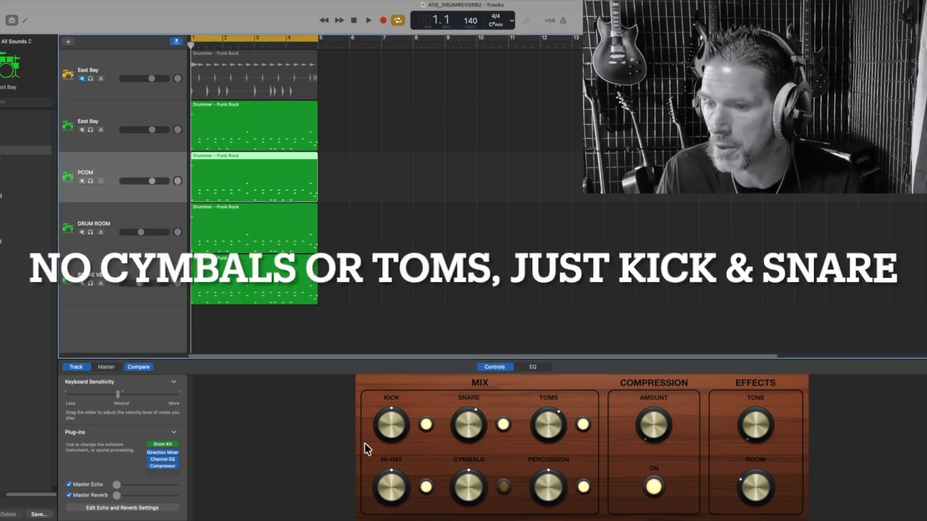
click(427, 487)
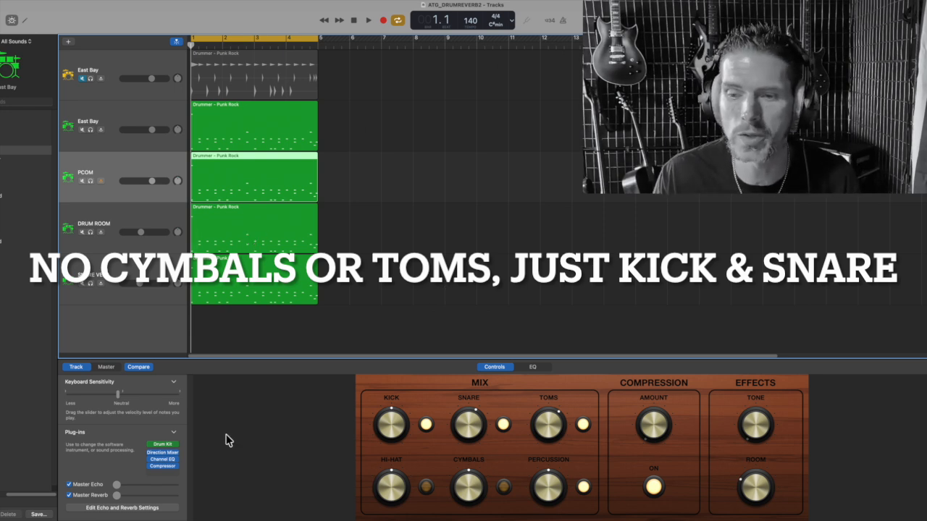
click(175, 469)
mouse_move(175, 433)
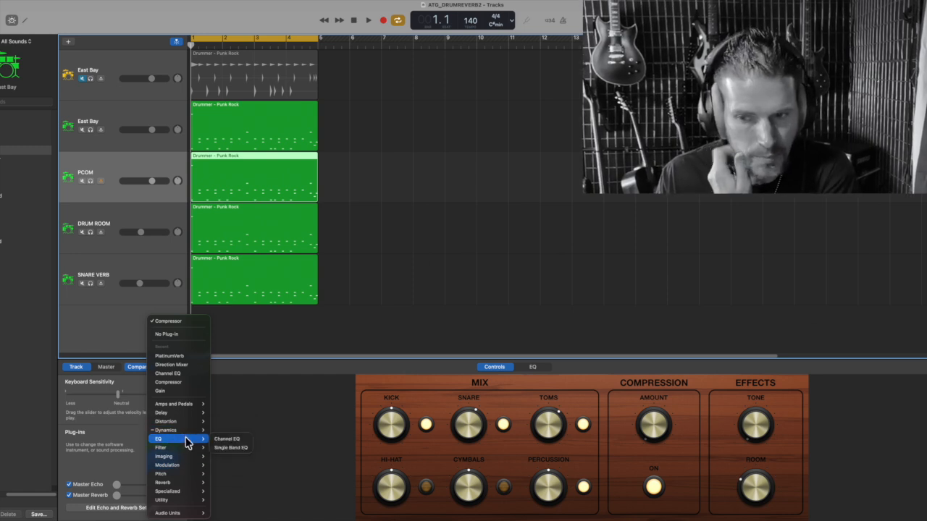
click(247, 478)
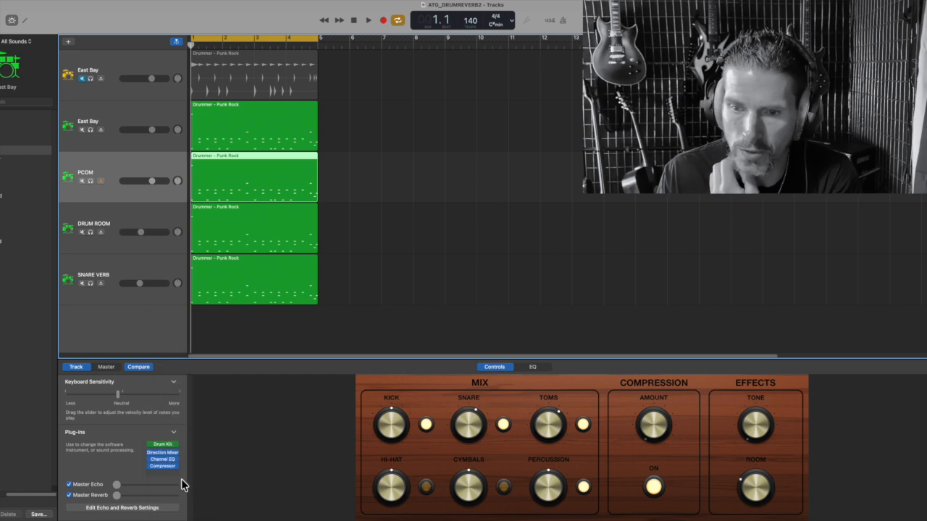
Load the VCA Smashed preset from Compressor By Type into the PCOM track's compressor
click(165, 466)
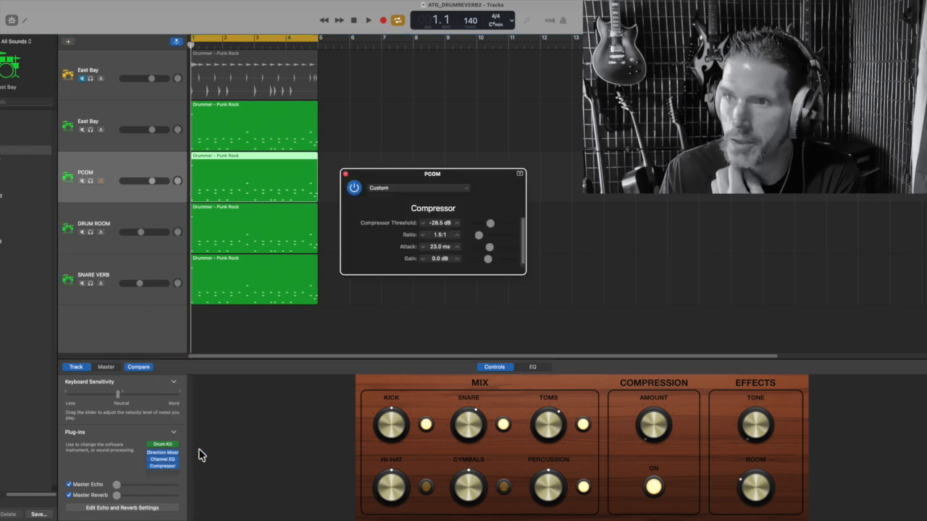
click(465, 193)
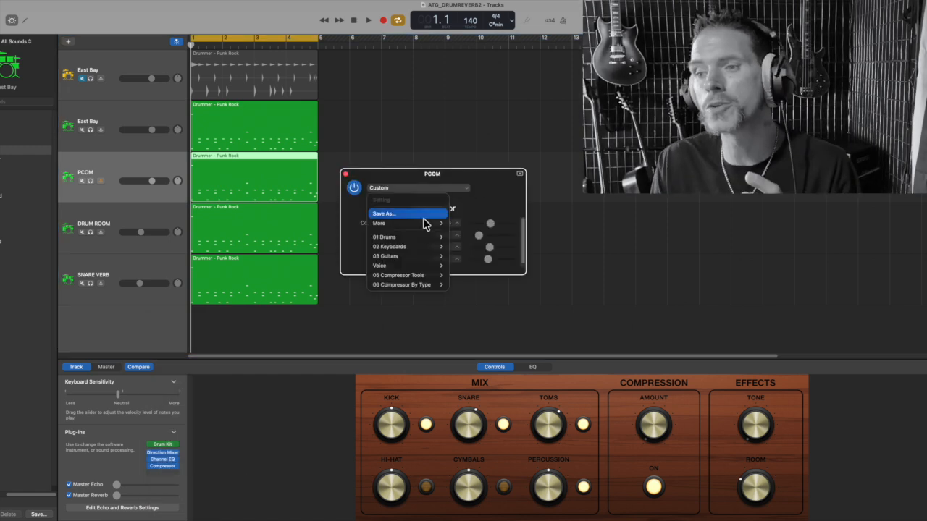
mouse_move(430, 286)
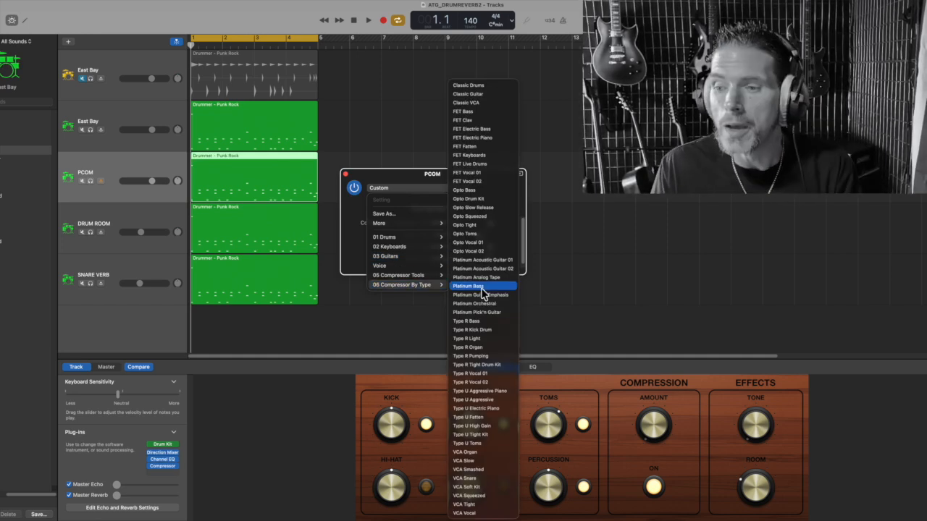
click(482, 469)
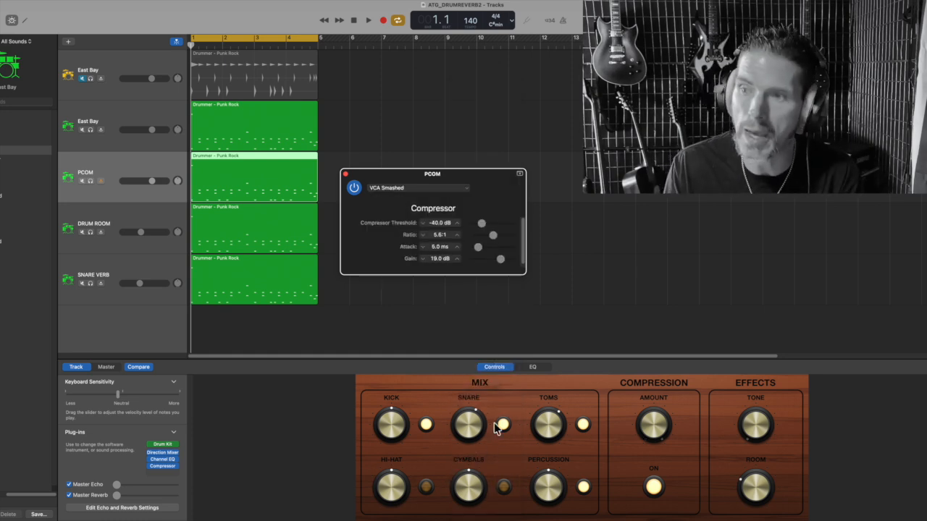
Solo the PCOM track and play it, bypassing and re-enabling the compressor to compare the sound
key(s)
key(space)
click(354, 188)
click(354, 189)
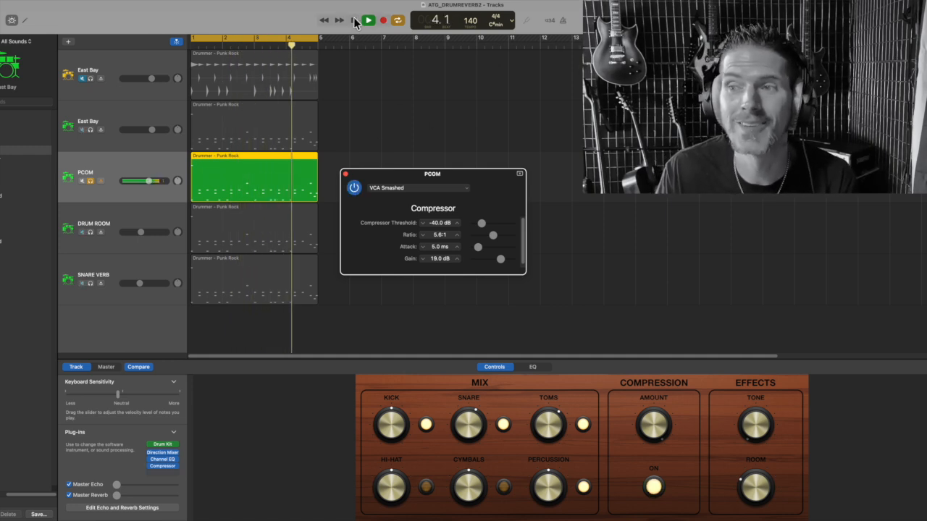
key(space)
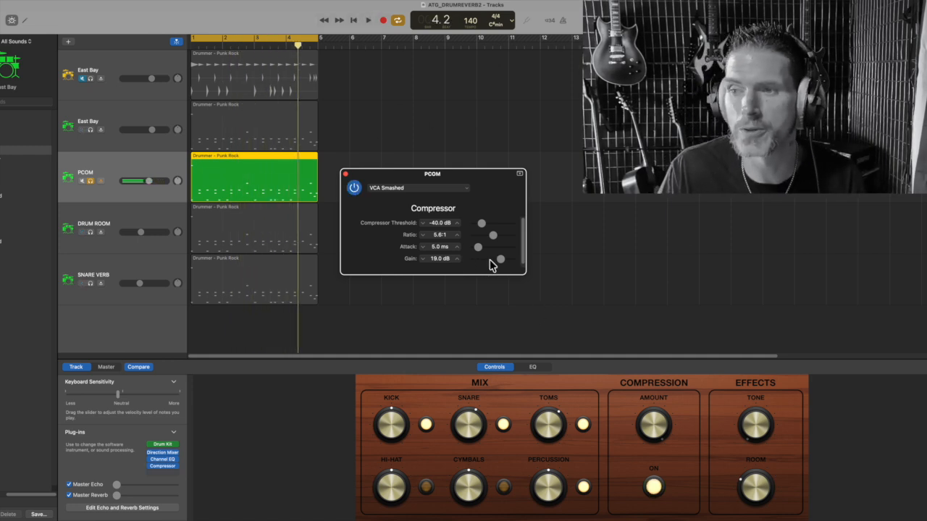
Raise the PCOM track's volume to about 0 dB and reduce its compressor gain to 12.0 dB during playback
drag(150, 185, 157, 184)
click(154, 181)
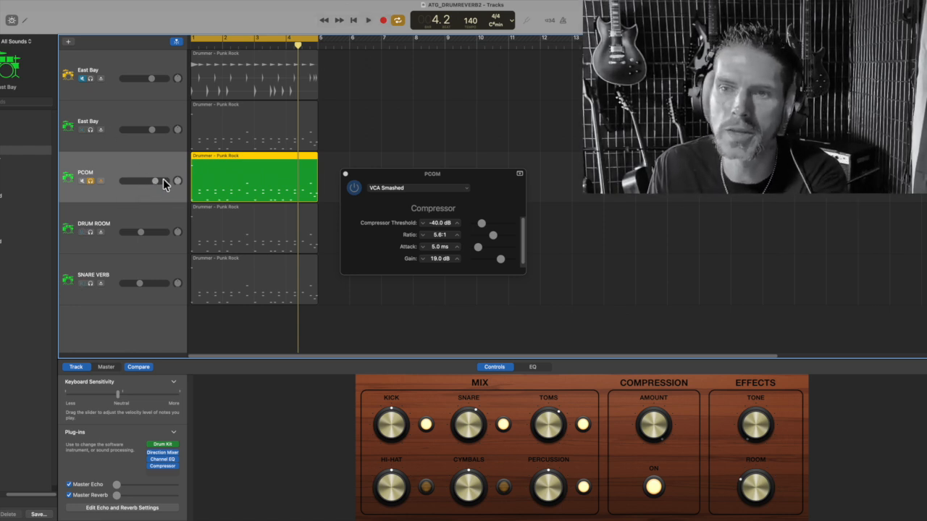
click(368, 21)
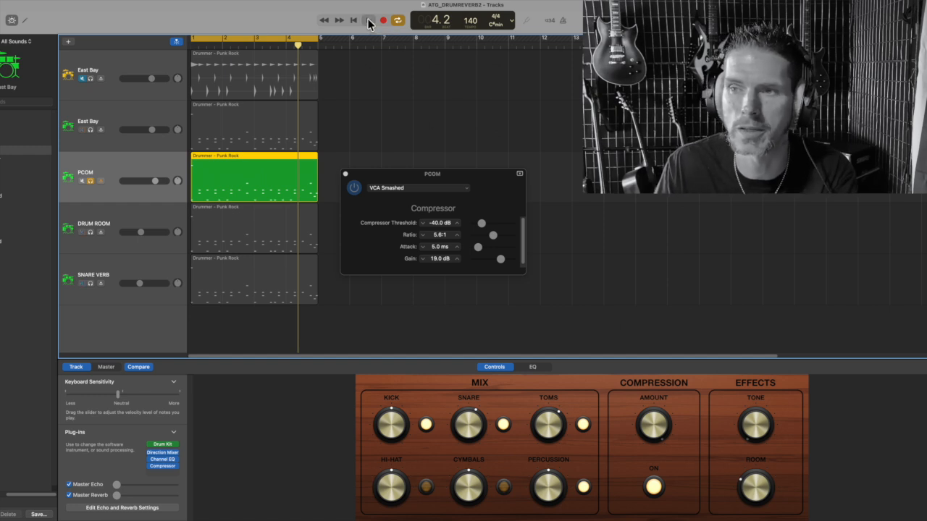
click(424, 261)
click(423, 260)
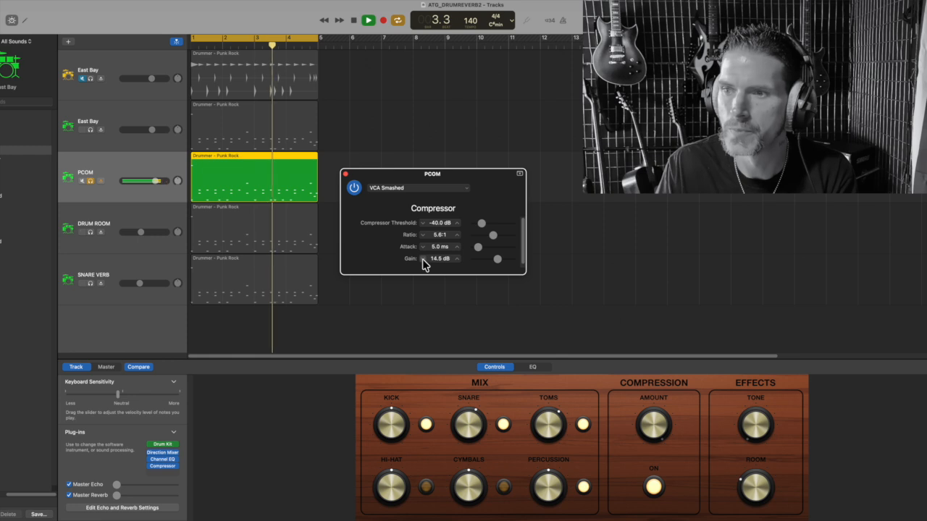
click(424, 261)
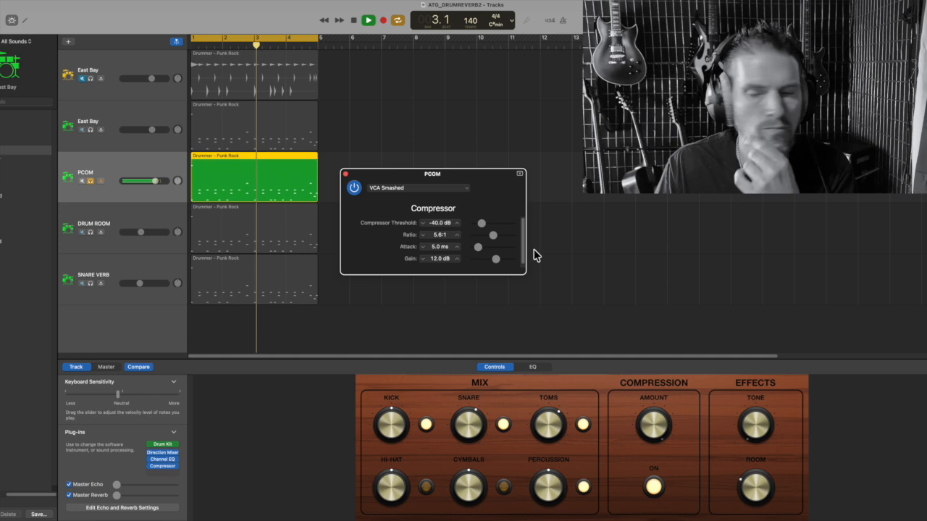
click(364, 20)
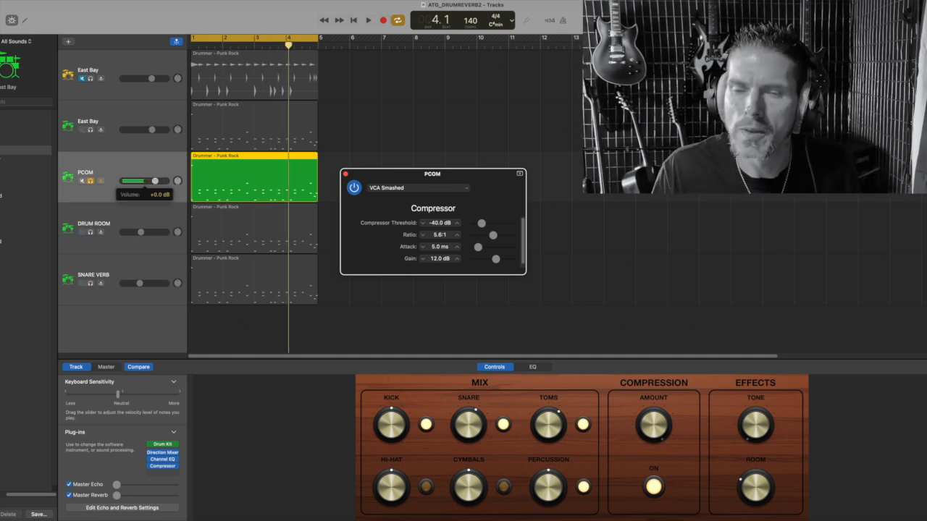
Turn off solo on the PCOM track and bring its volume all the way down to -∞ dB
click(154, 179)
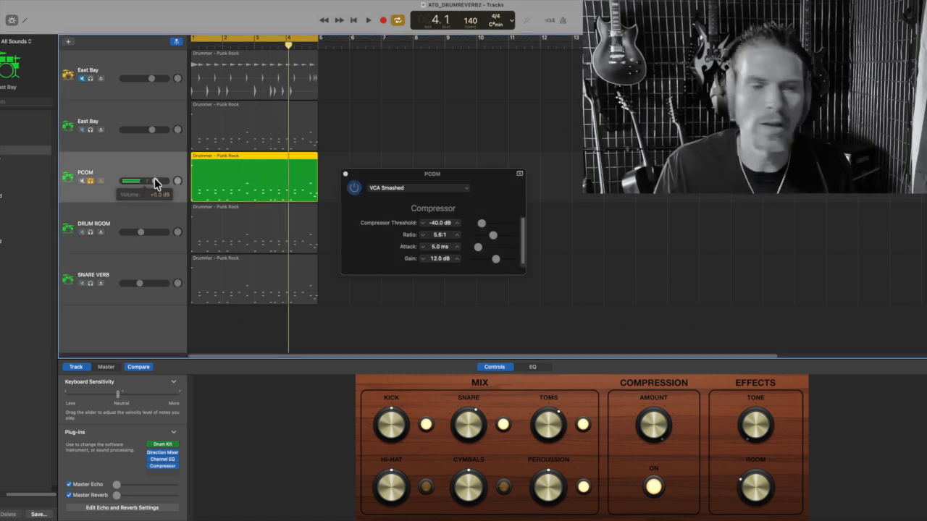
click(90, 181)
drag(155, 180, 122, 181)
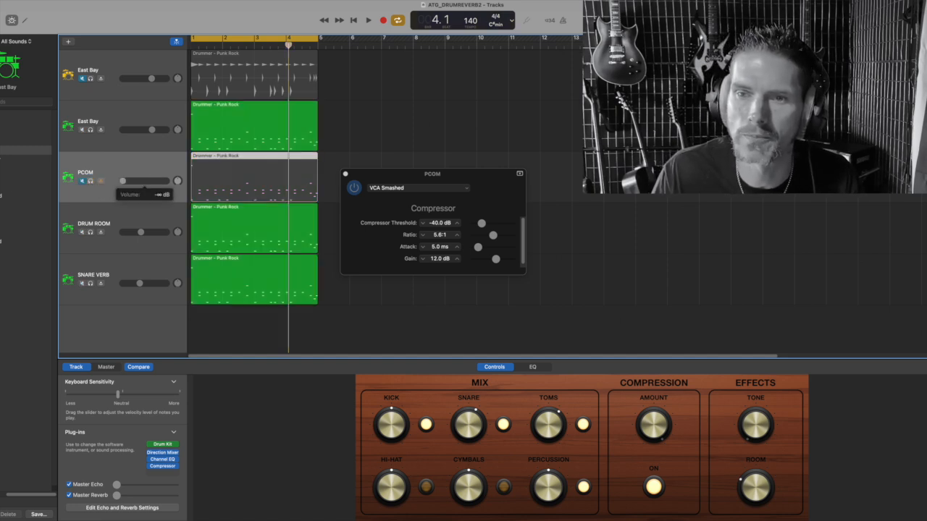
Unmute the PCOM track and blend it into the full drum mix by raising its volume to about mid-fader during playback
click(81, 181)
key(space)
drag(122, 181, 144, 181)
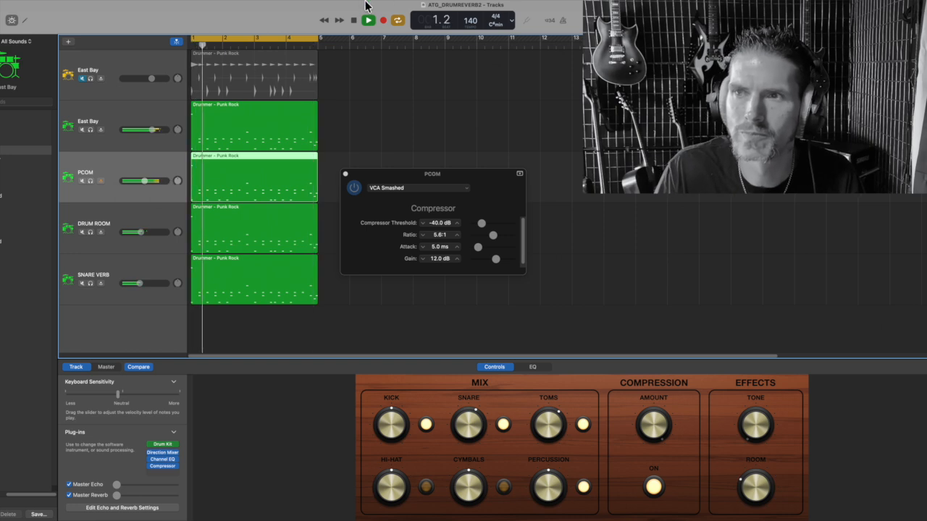
click(354, 20)
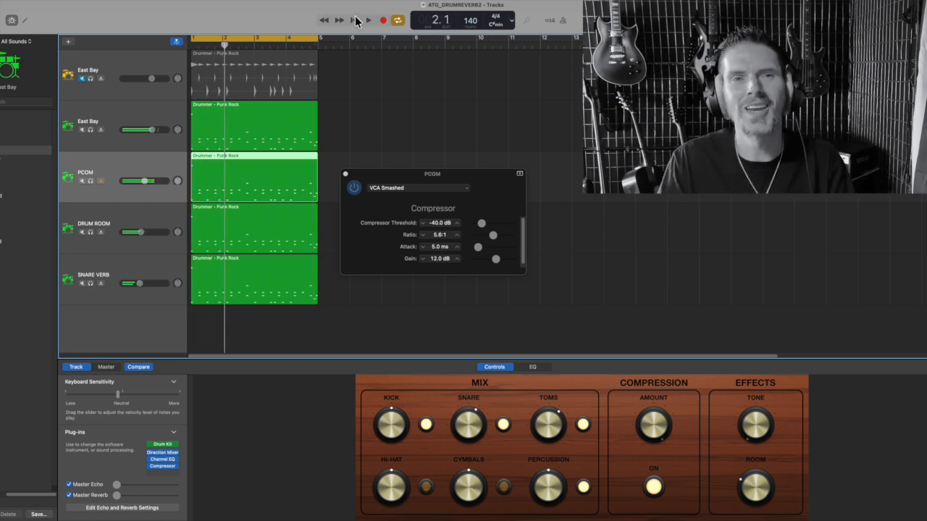